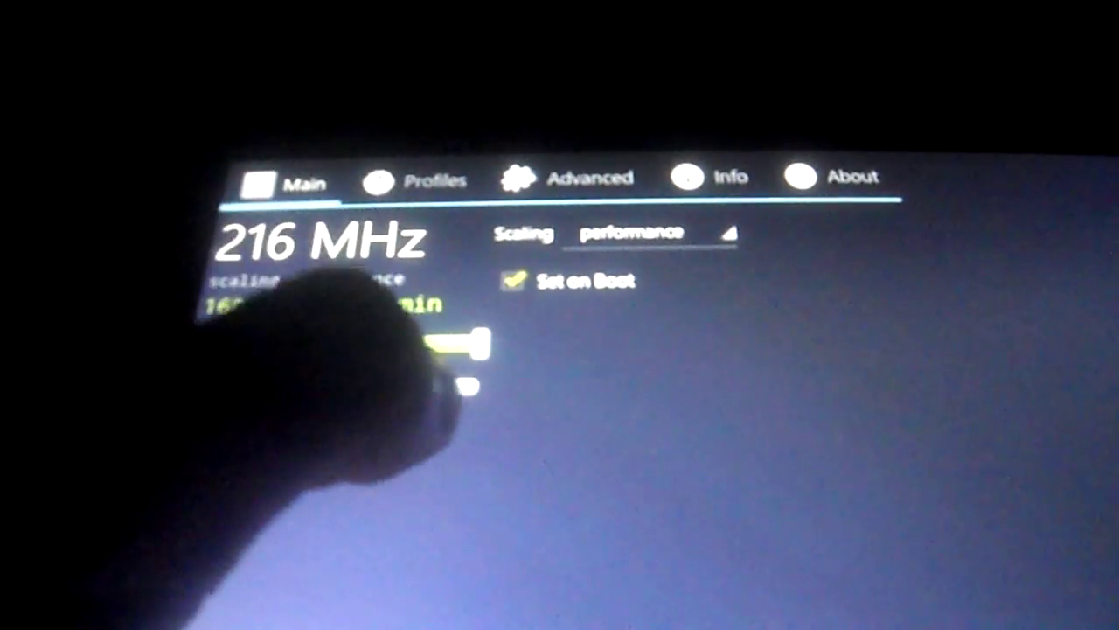
Step: Move the minimum and maximum frequency sliders so both CPU limits read 1200 MHz
drag(376, 389, 433, 389)
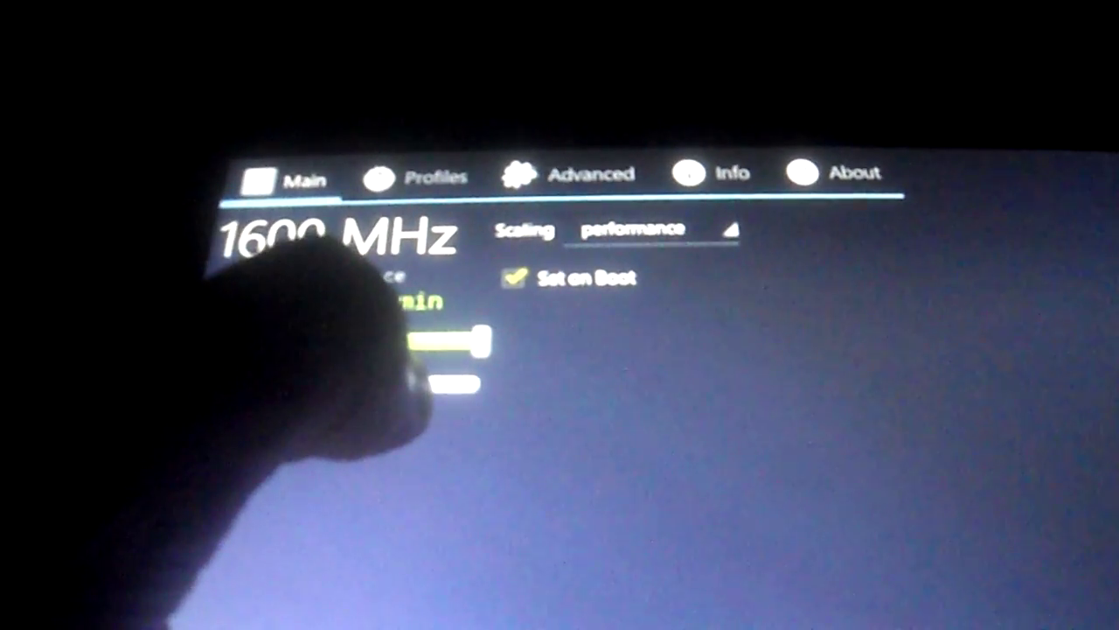
drag(481, 343, 398, 343)
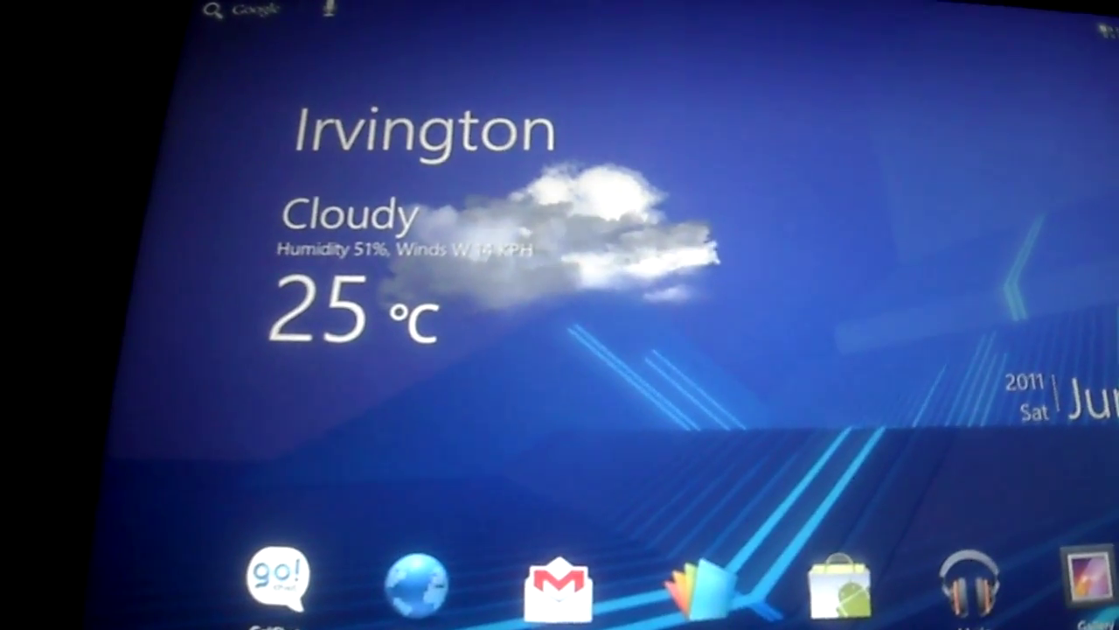
drag(787, 350, 437, 350)
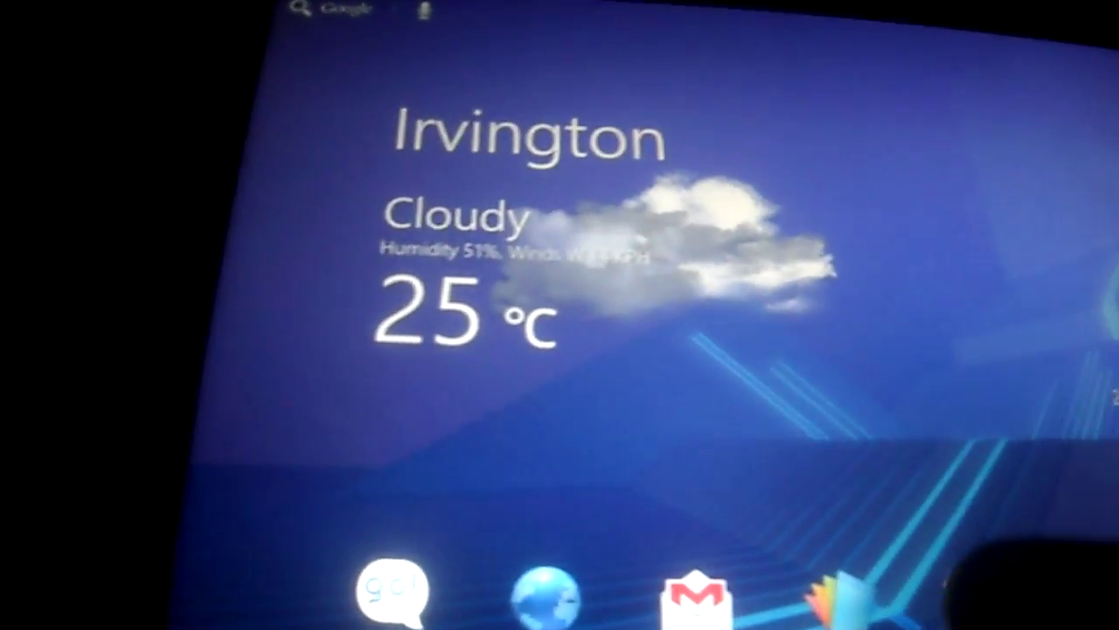
click(480, 595)
key(Escape)
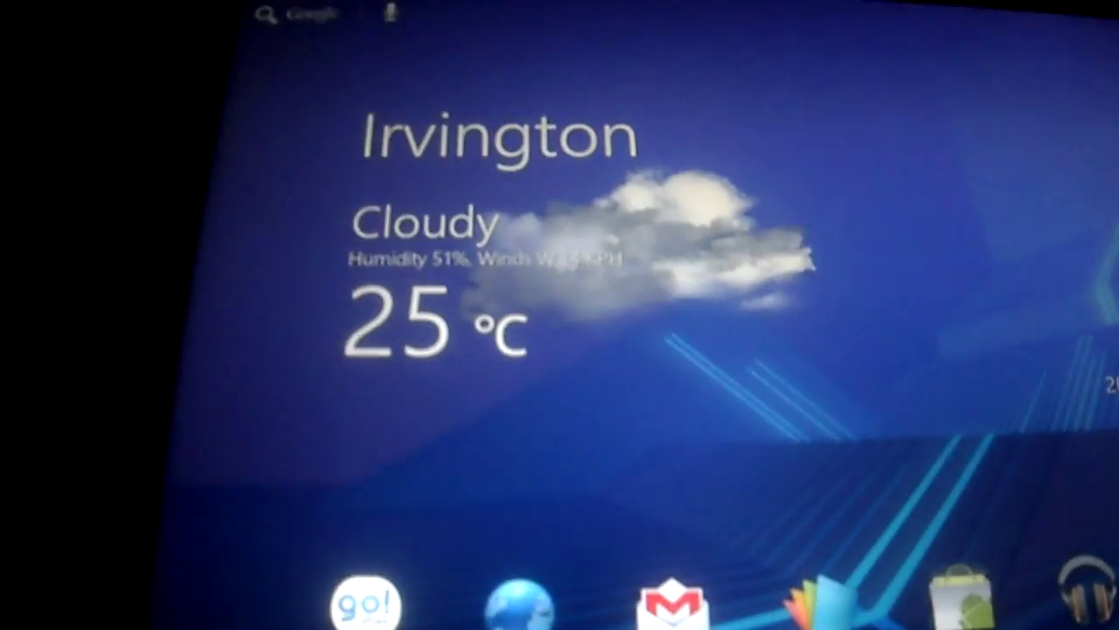